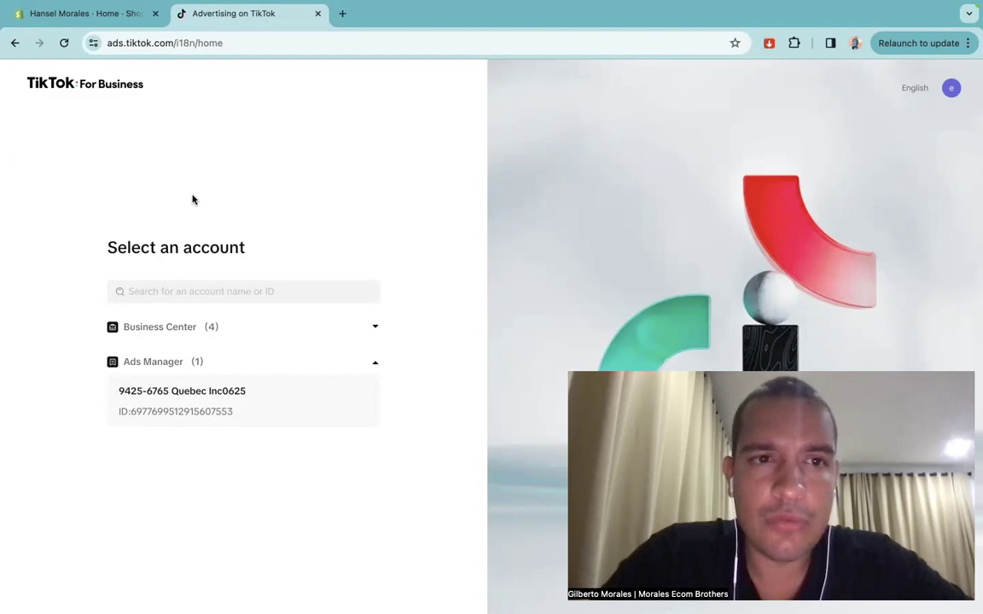
# Step: Expand the Business Center (4) account list in the TikTok For Business picker
pyautogui.click(157, 324)
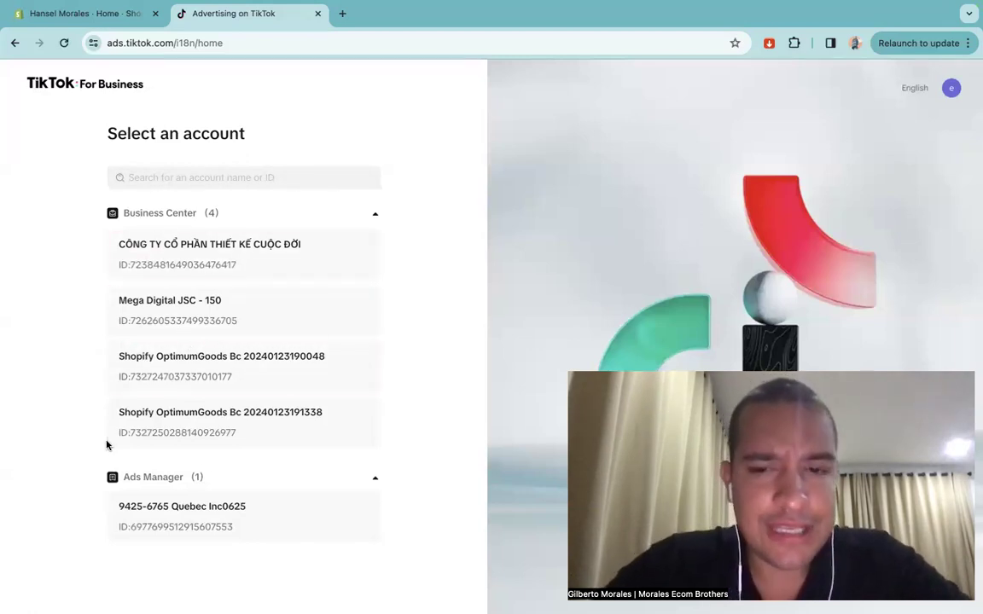
# Step: From the Shopify admin, search for and open the App and sales channel settings
pyautogui.click(84, 14)
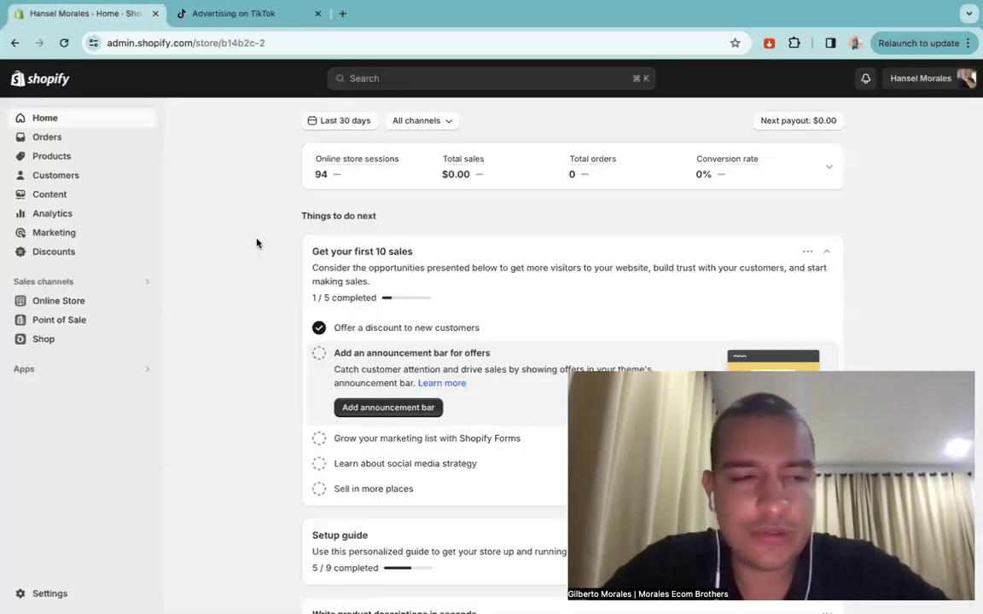
pyautogui.click(53, 377)
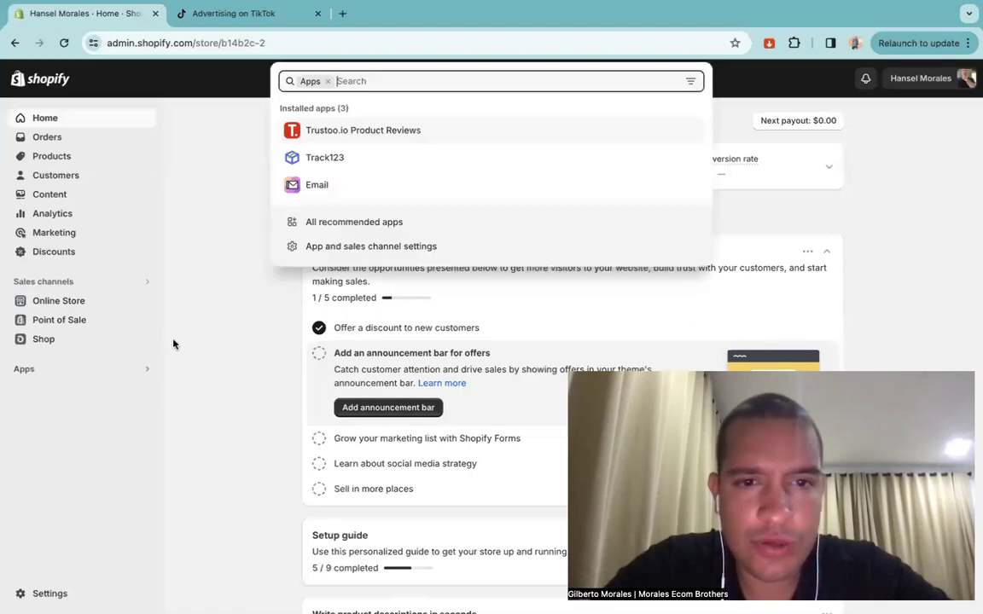
pyautogui.click(412, 247)
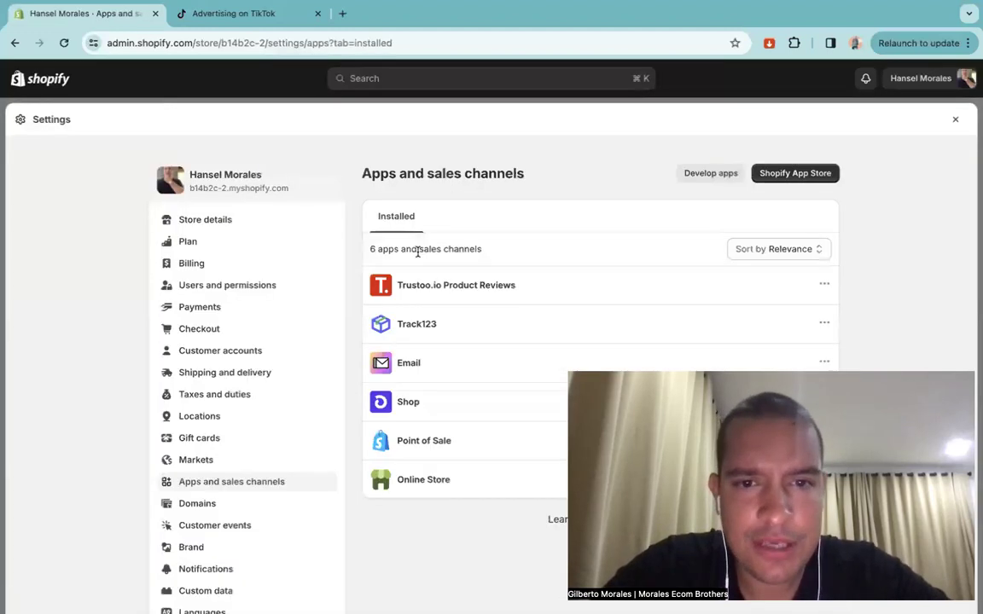
pyautogui.scroll(-1, 379, 334)
pyautogui.scroll(1, 379, 333)
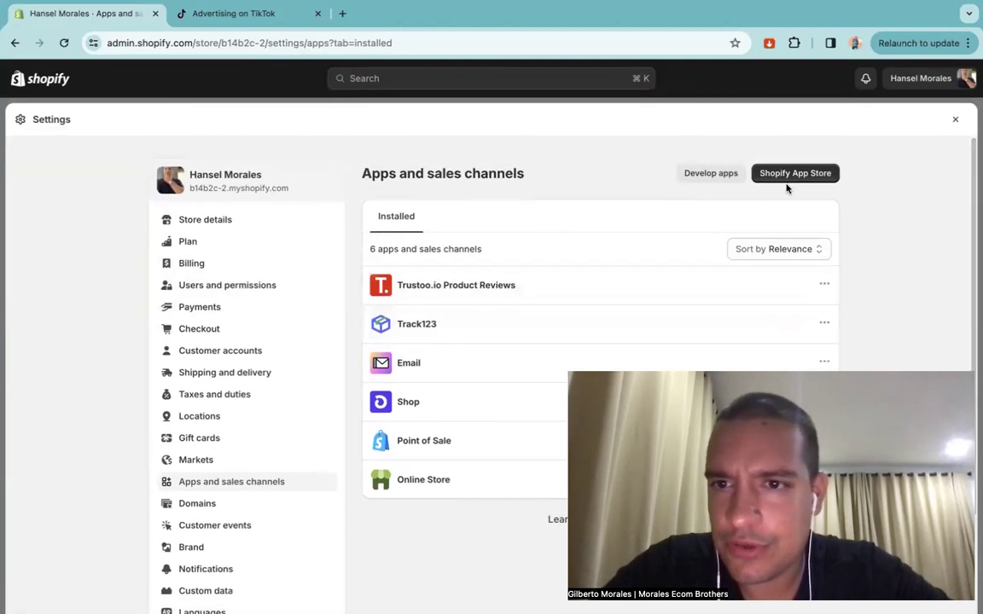
# Step: Open the Shopify App Store from the apps settings
pyautogui.click(804, 180)
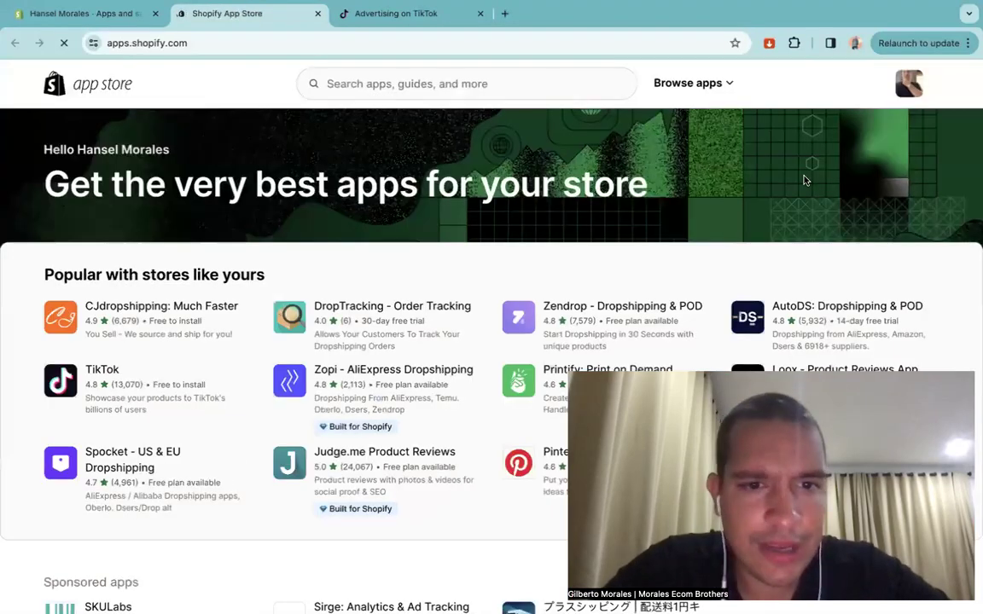
pyautogui.scroll(-1, 321, 267)
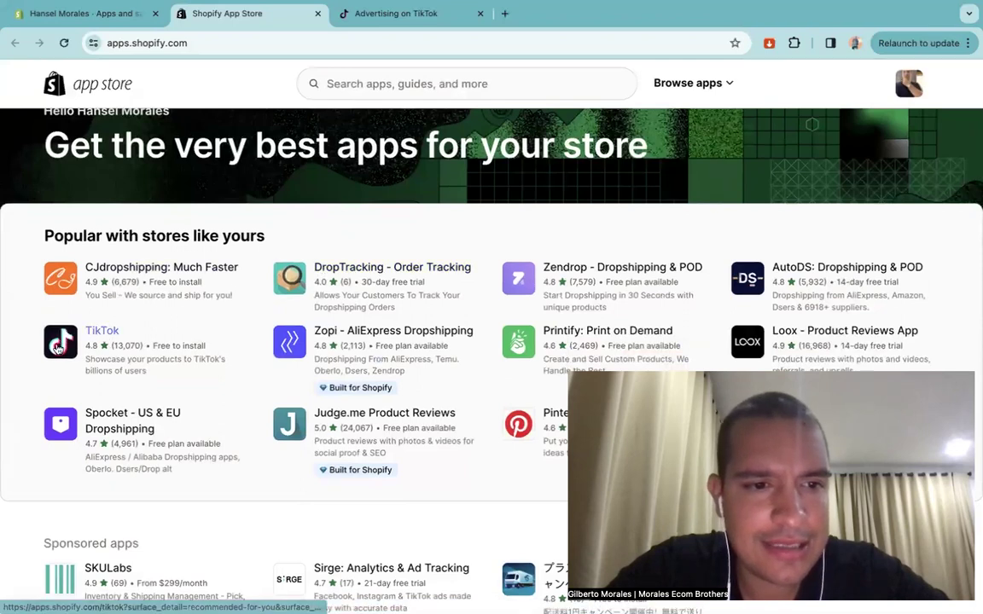
pyautogui.scroll(1, 158, 354)
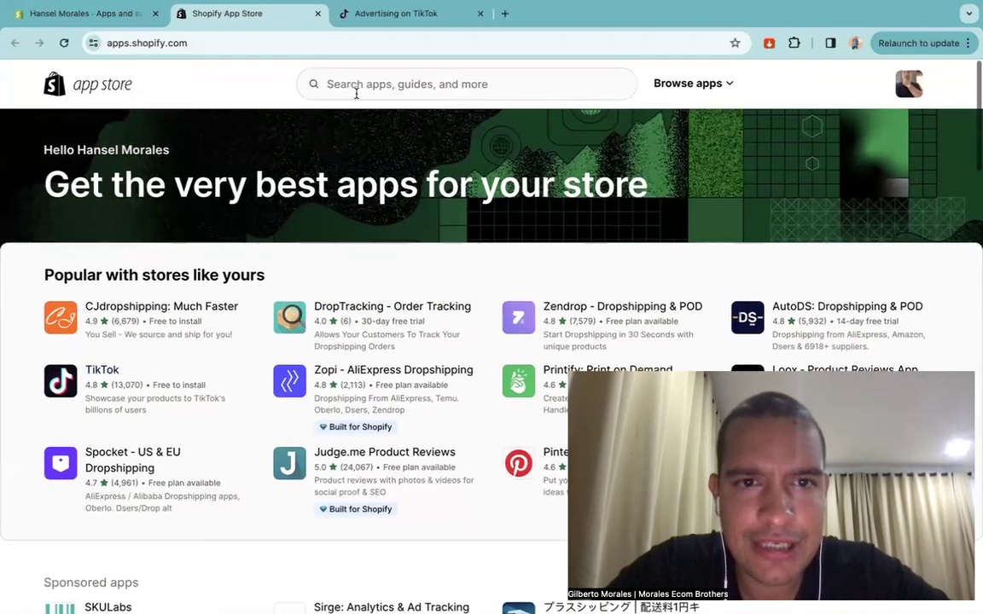
# Step: Search the App Store for 'tiktok' and browse the 295 results
pyautogui.click(359, 89)
pyautogui.write('tiktok')
pyautogui.press('Return')
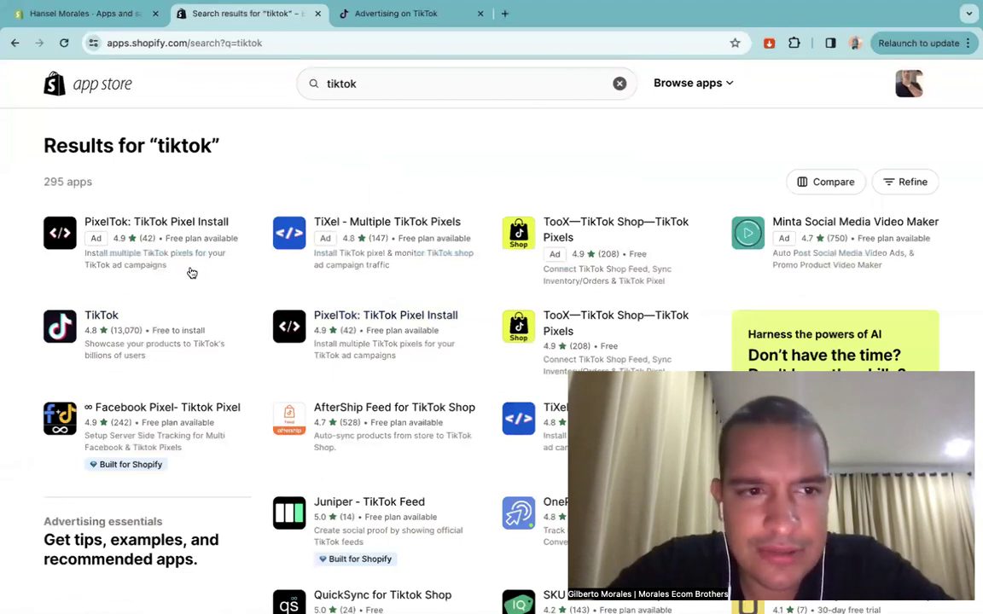
pyautogui.scroll(-2, 399, 332)
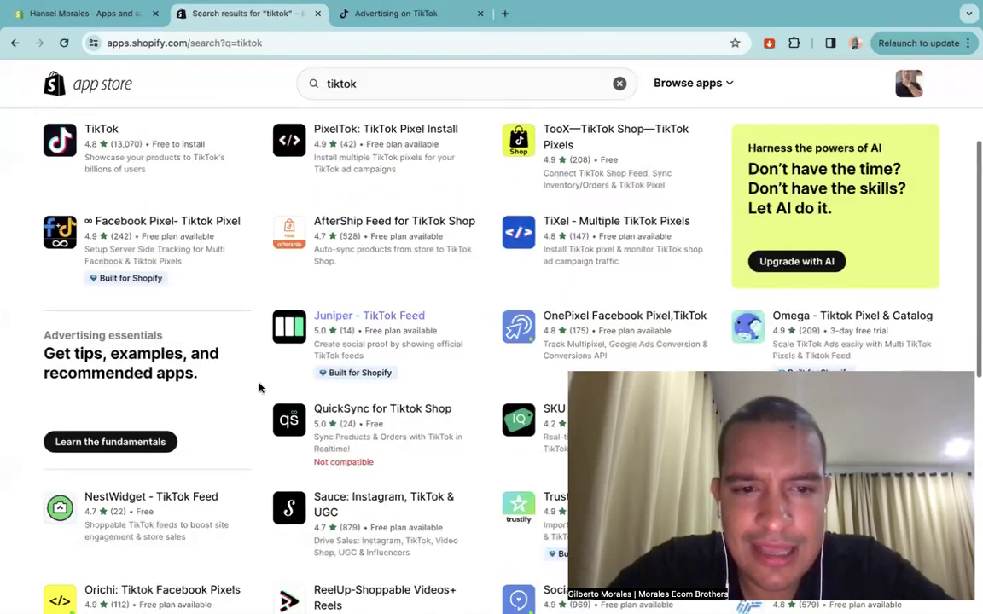
pyautogui.scroll(-1, 366, 399)
pyautogui.scroll(2, 364, 399)
pyautogui.scroll(2, 364, 399)
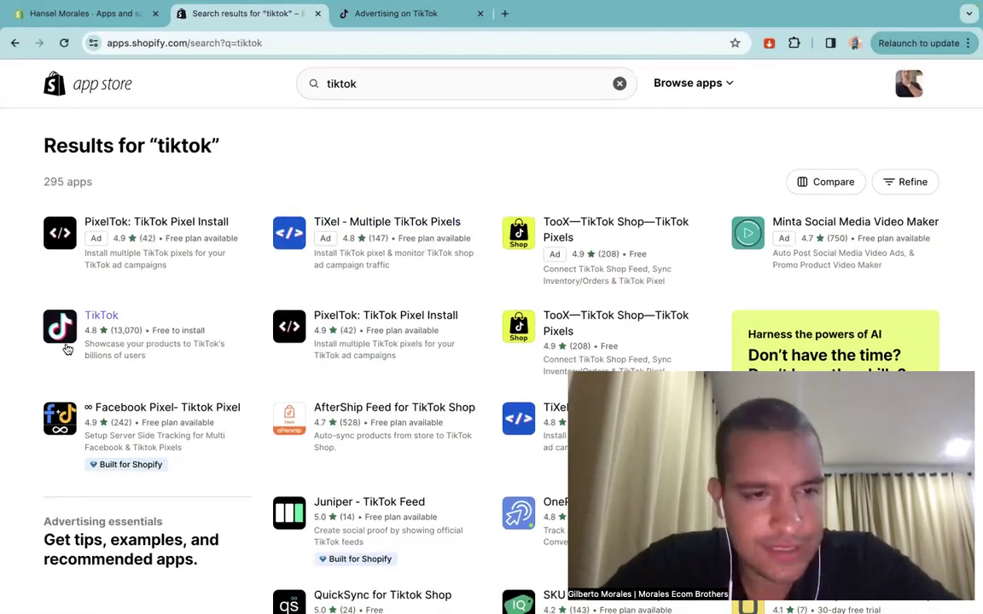
# Step: Install the official TikTok app, approving its requested data-access permissions
pyautogui.click(71, 342)
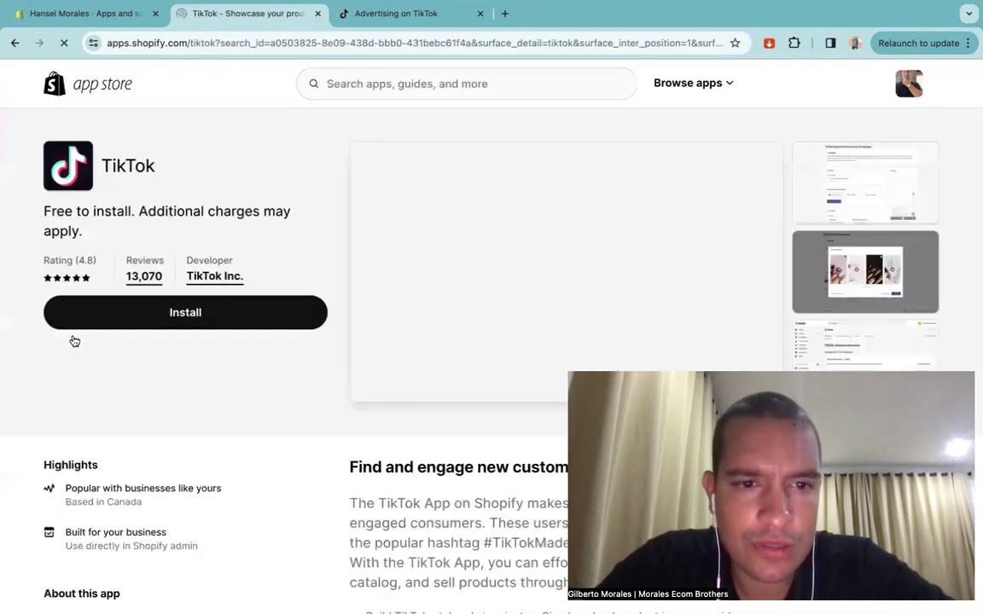
pyautogui.click(219, 325)
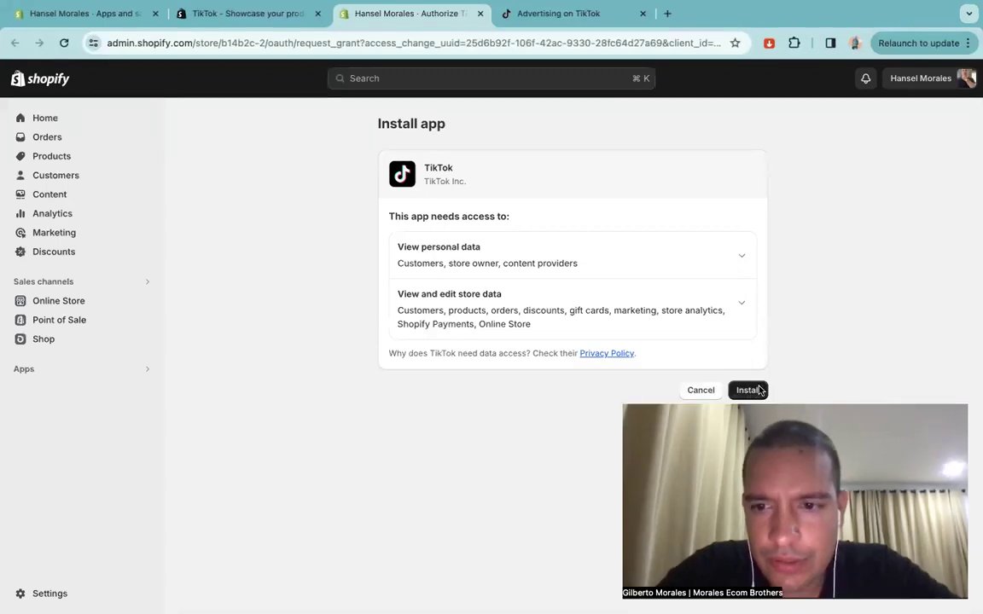
pyautogui.click(747, 390)
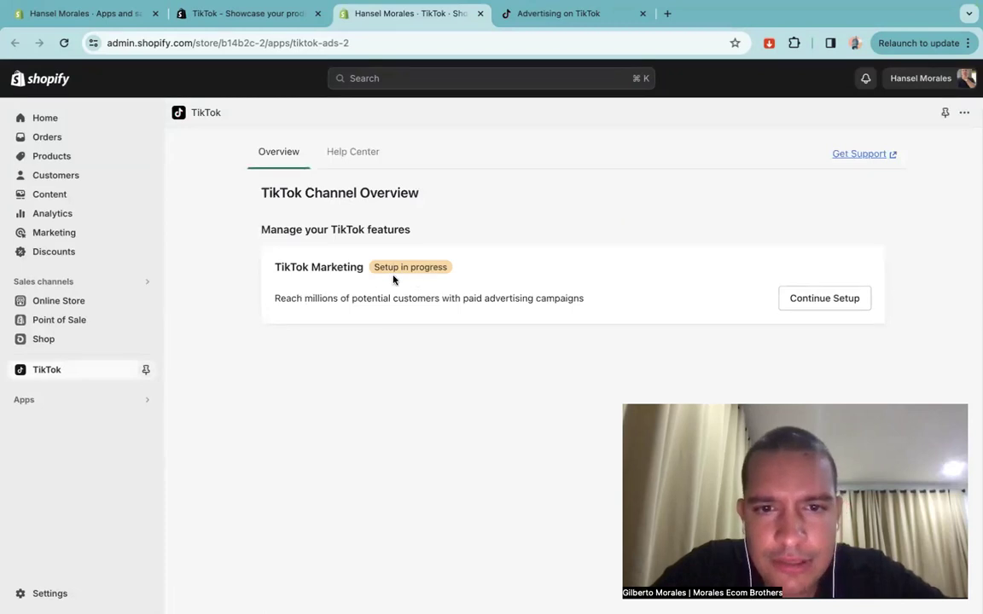
# Step: Continue TikTok Marketing setup and link the TikTok For Business account to Shopify
pyautogui.click(817, 300)
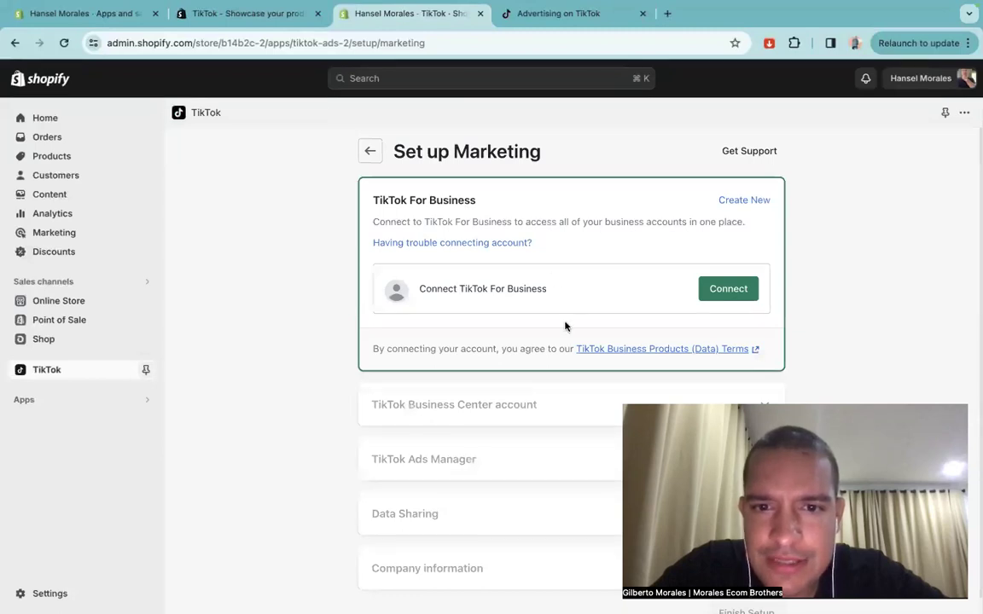
pyautogui.click(749, 295)
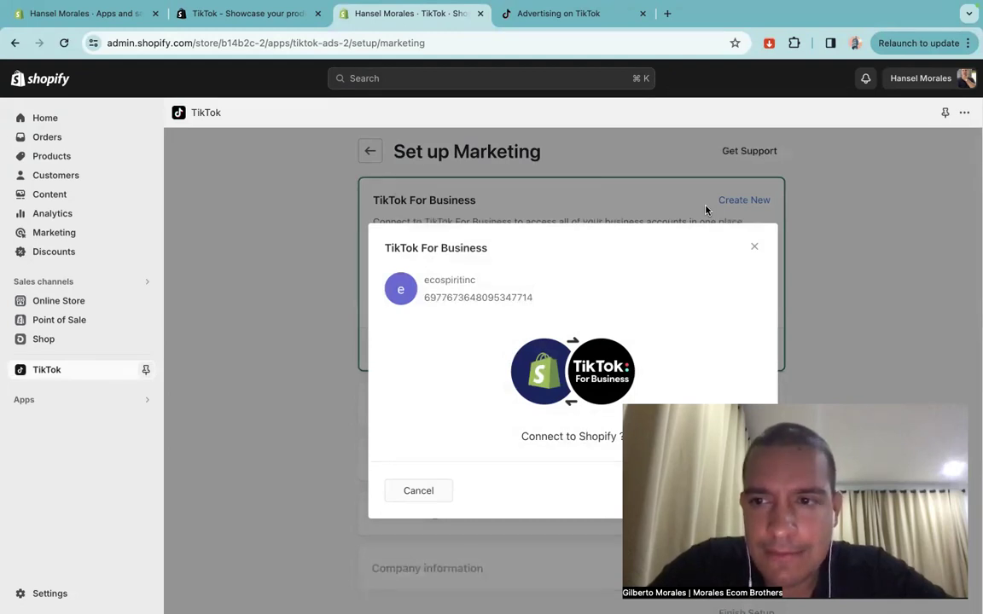
pyautogui.click(743, 492)
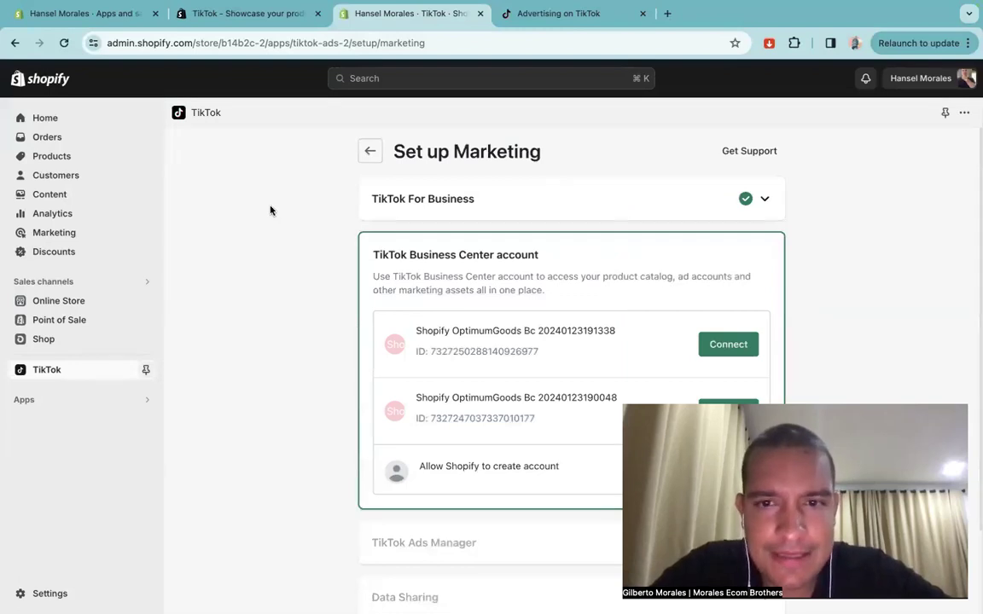
# Step: Connect the second TikTok Business Center account
pyautogui.scroll(-1, 274, 214)
pyautogui.scroll(1, 276, 216)
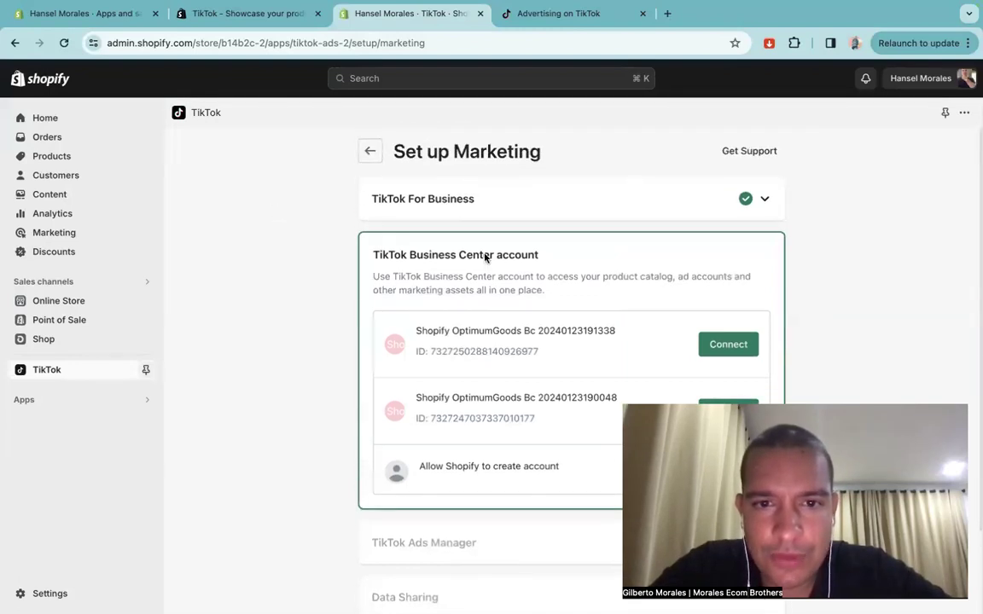
pyautogui.scroll(-1, 474, 280)
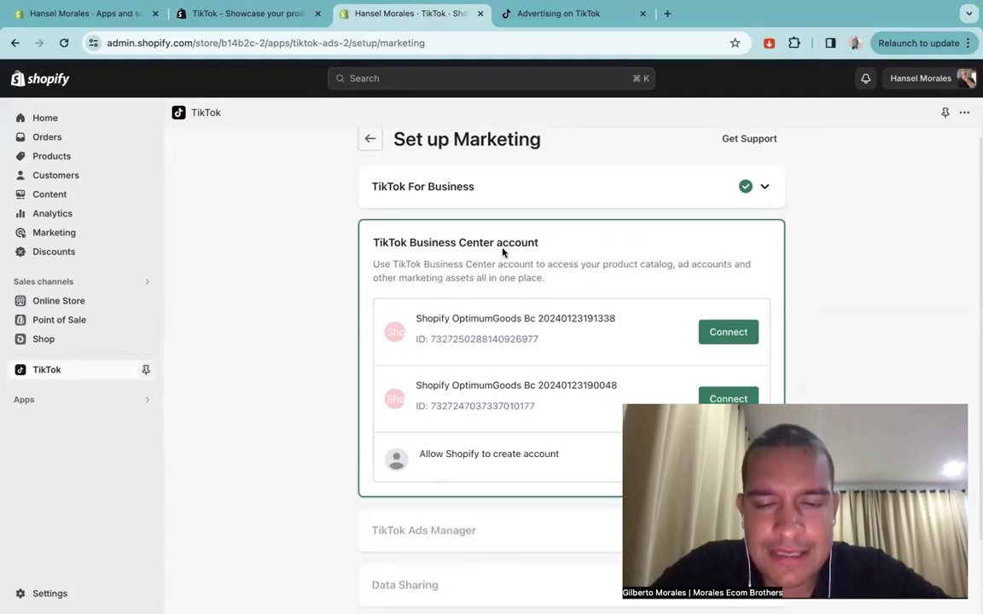
pyautogui.scroll(-1, 539, 290)
pyautogui.scroll(-1, 674, 320)
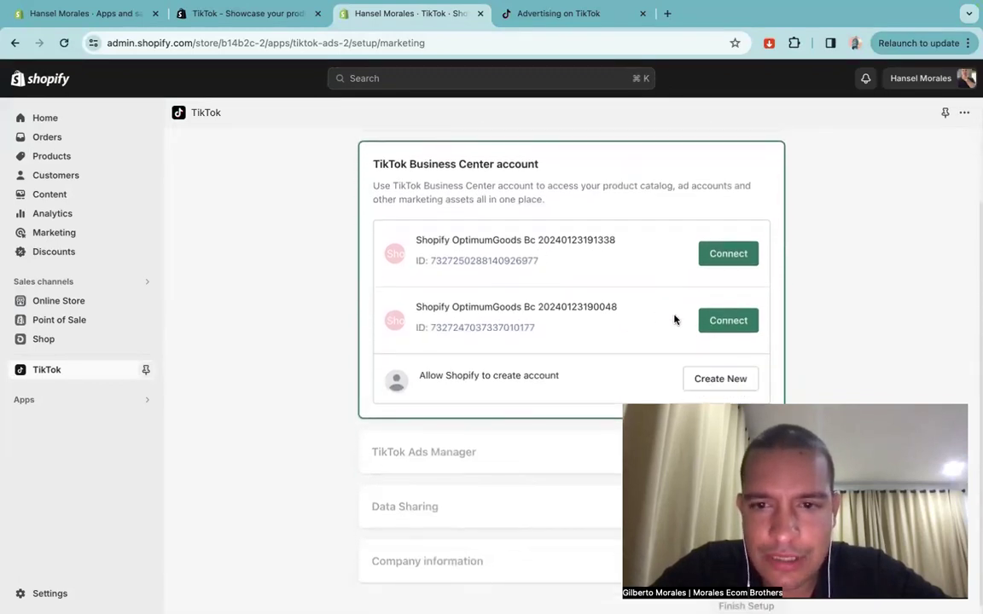
pyautogui.click(713, 320)
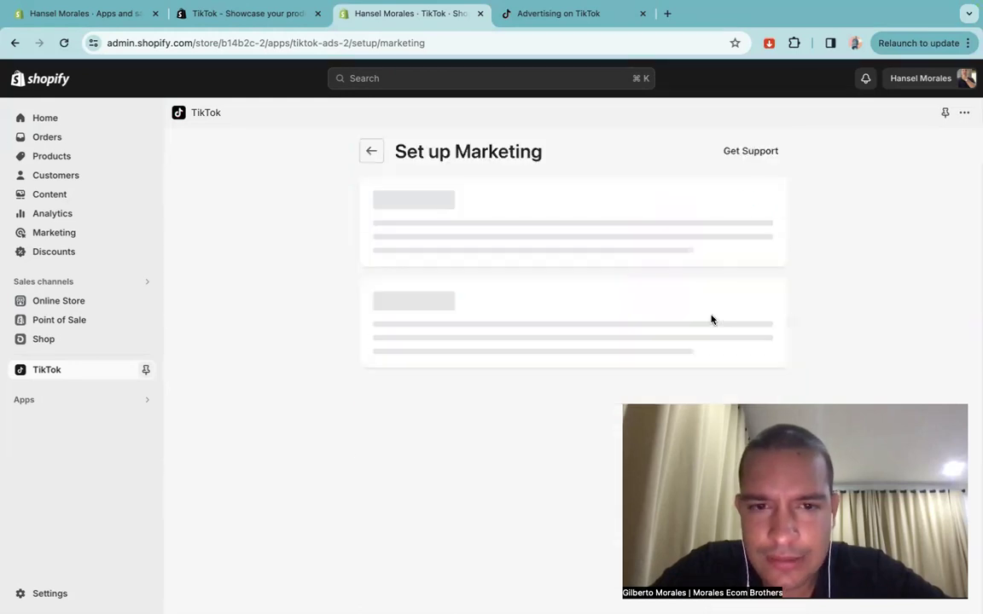
# Step: Connect the TikTok Ads Manager ad account ending 02-6417
pyautogui.scroll(-1, 512, 315)
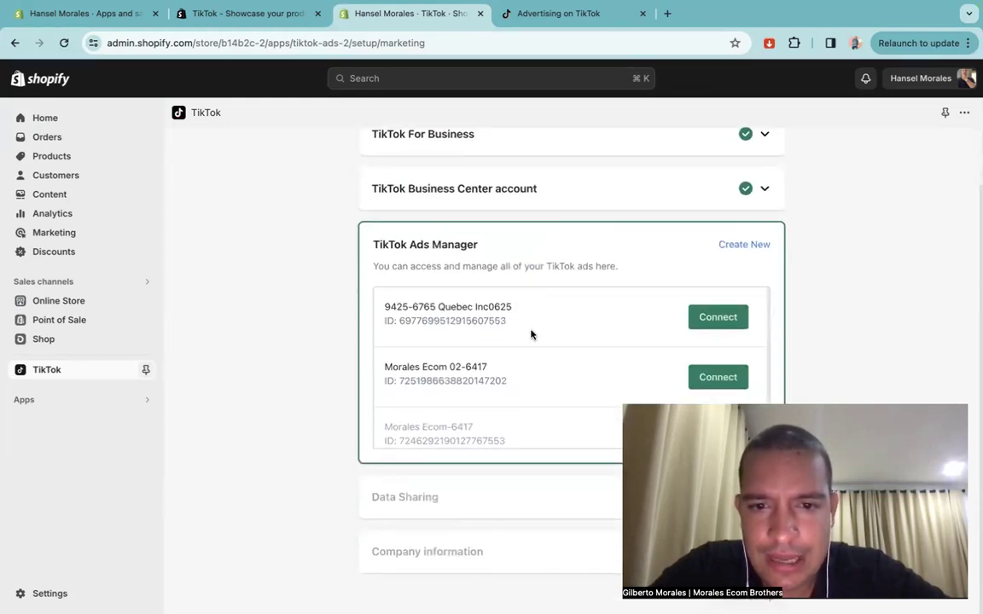
pyautogui.scroll(-1, 531, 334)
pyautogui.scroll(1, 530, 334)
pyautogui.scroll(1, 768, 282)
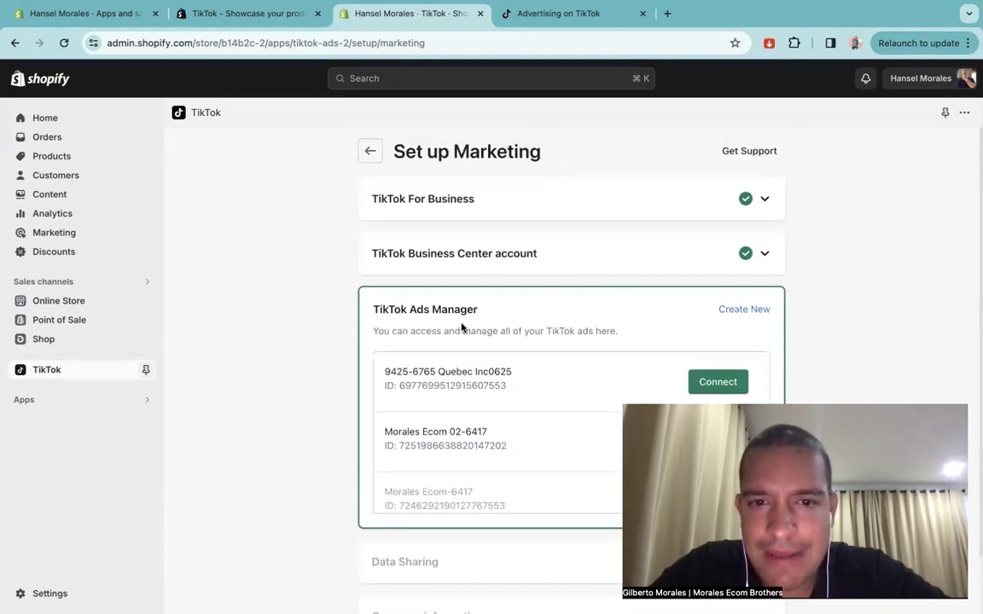
pyautogui.scroll(-1, 832, 312)
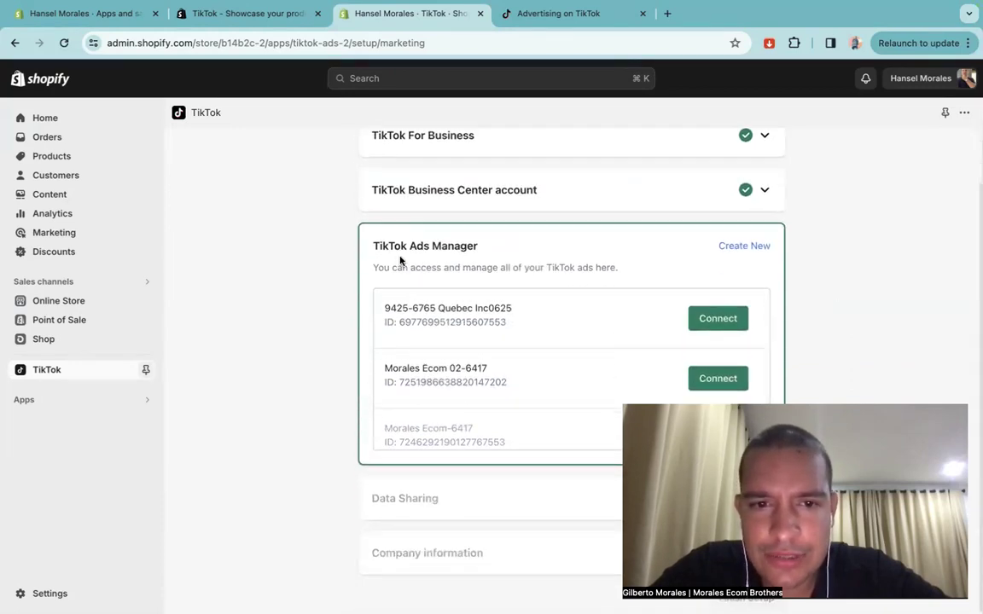
pyautogui.scroll(-1, 537, 345)
pyautogui.scroll(1, 553, 345)
pyautogui.click(692, 371)
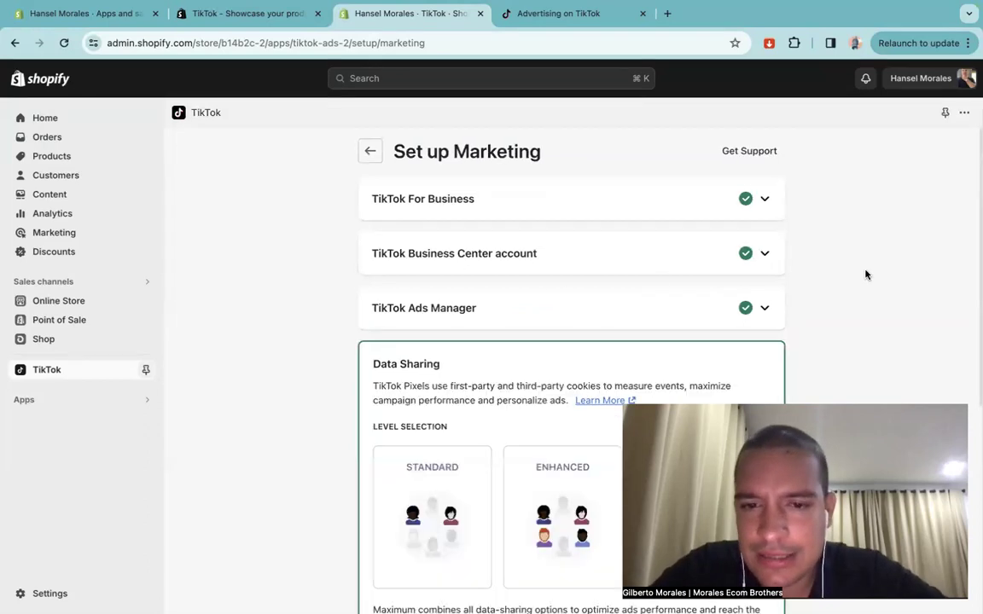
# Step: Preview the Standard and Enhanced levels, then set data sharing to Maximum
pyautogui.scroll(-2, 865, 274)
pyautogui.scroll(-3, 805, 289)
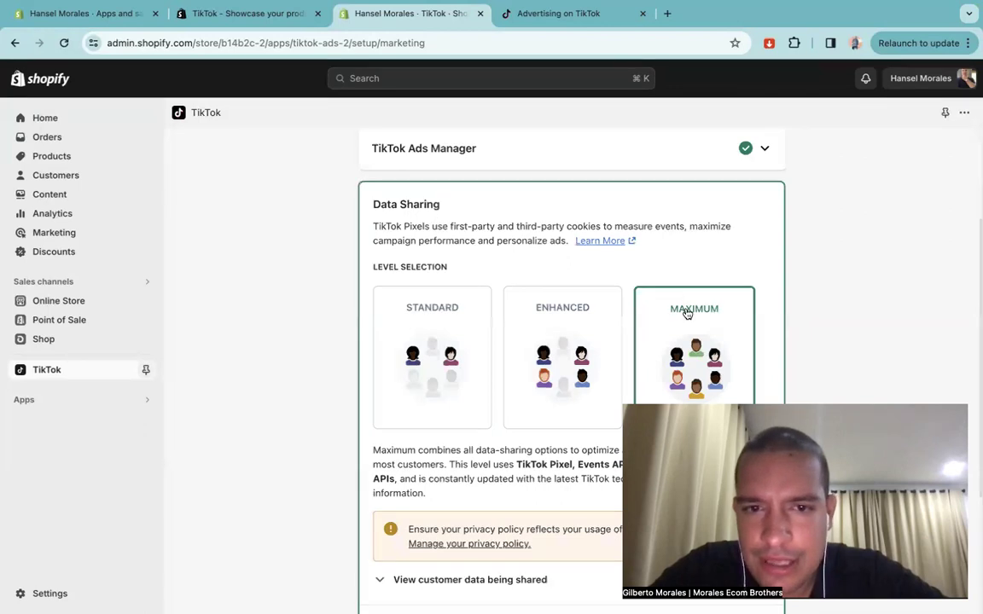
pyautogui.scroll(-2, 541, 291)
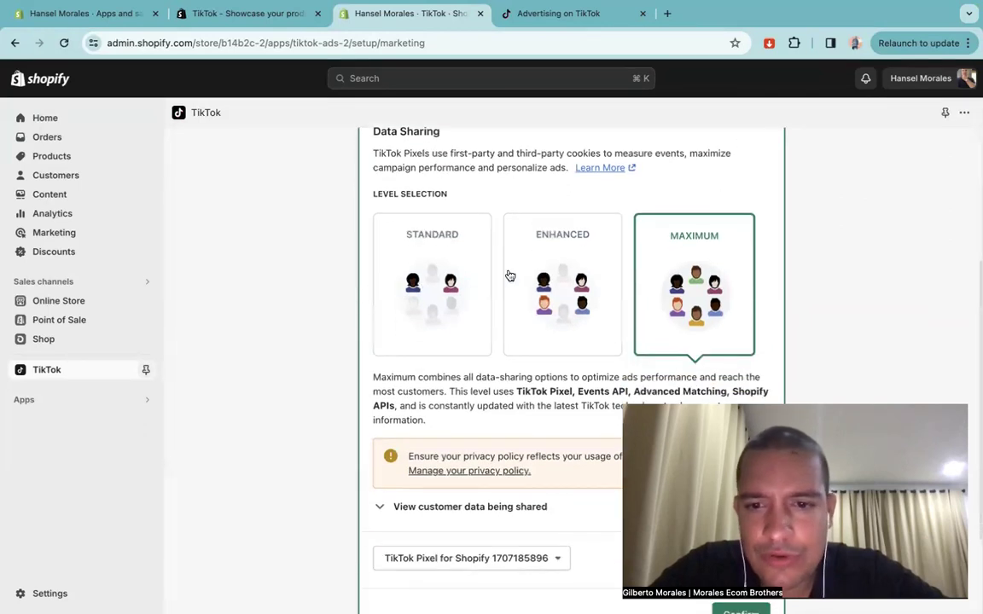
pyautogui.scroll(-1, 509, 276)
pyautogui.click(442, 263)
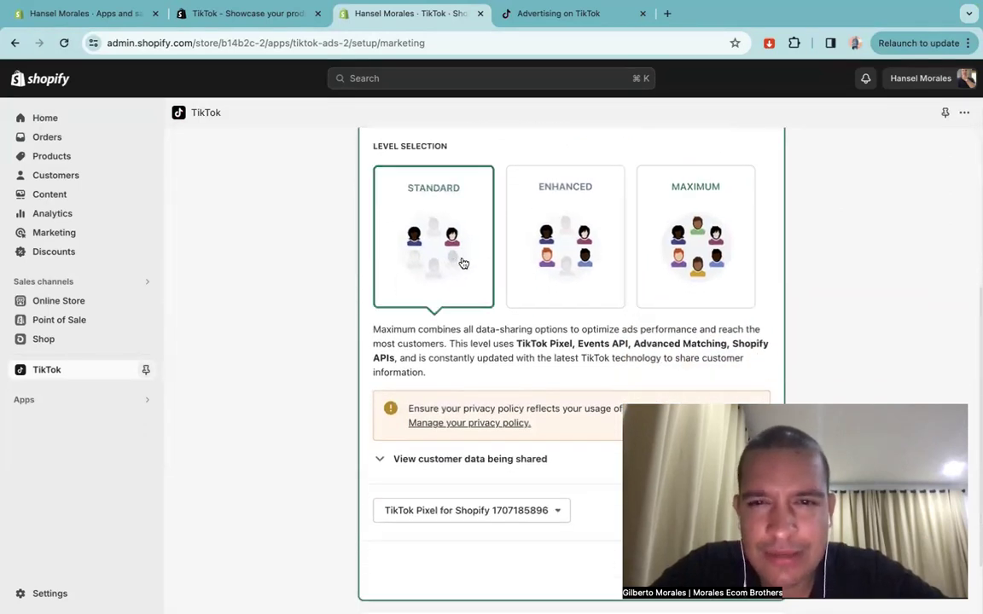
pyautogui.click(606, 255)
pyautogui.click(688, 248)
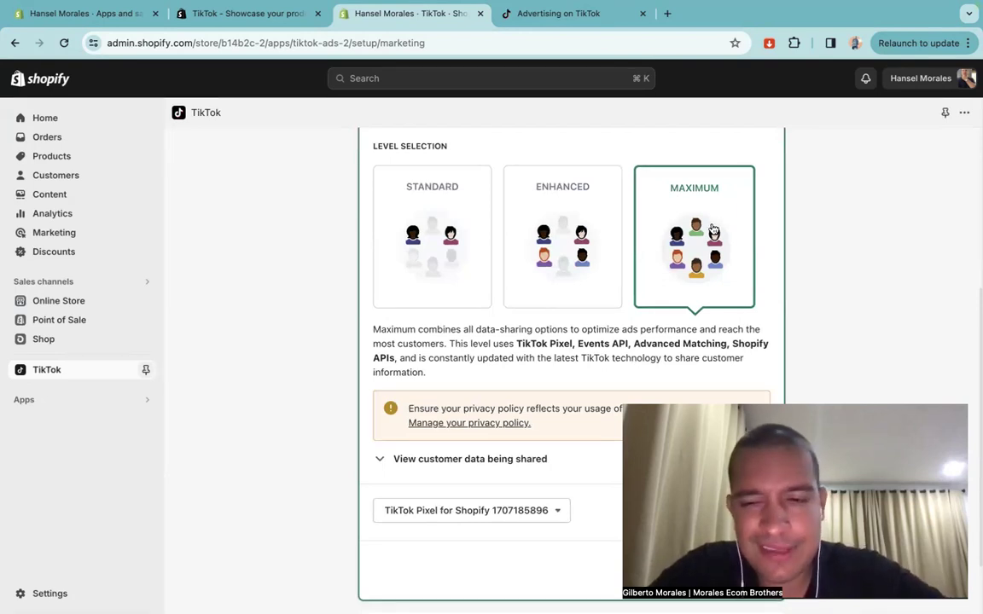
pyautogui.scroll(-2, 714, 231)
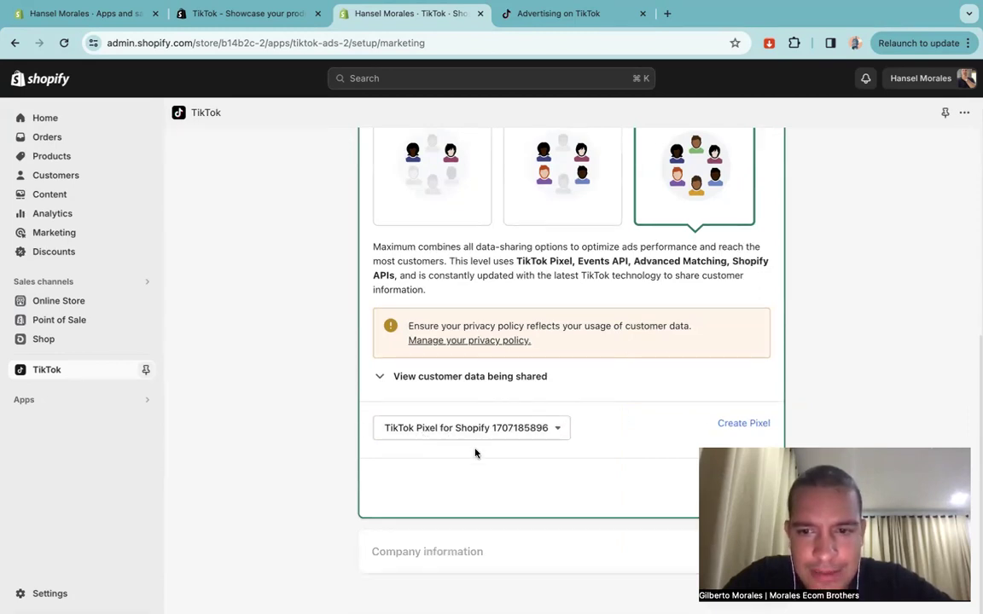
# Step: Browse the available TikTok pixels without changing the current selection
pyautogui.click(540, 432)
pyautogui.scroll(-10, 469, 369)
pyautogui.scroll(3, 469, 369)
pyautogui.scroll(3, 469, 370)
pyautogui.scroll(5, 470, 369)
pyautogui.click(456, 470)
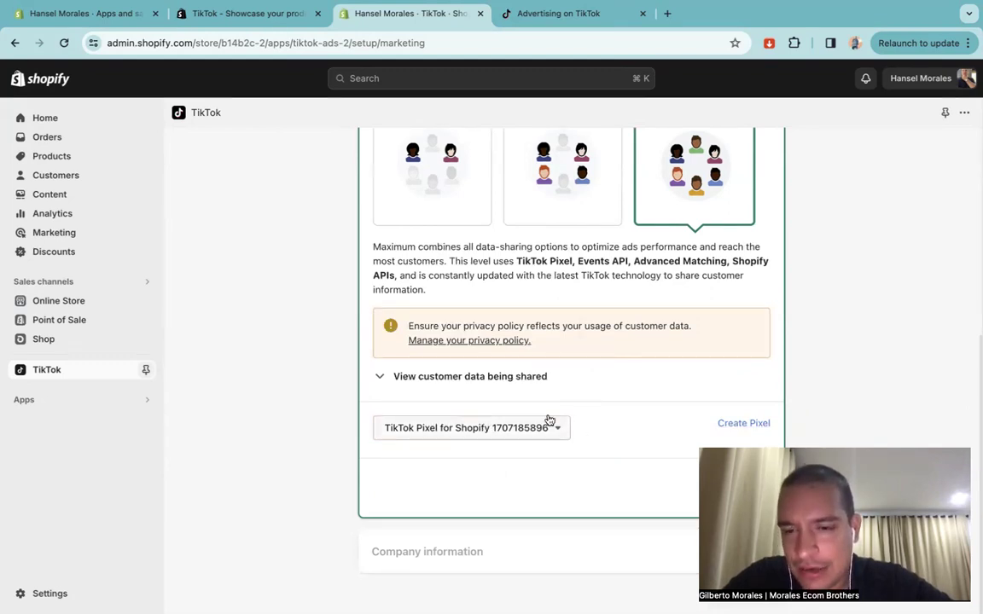
pyautogui.click(756, 425)
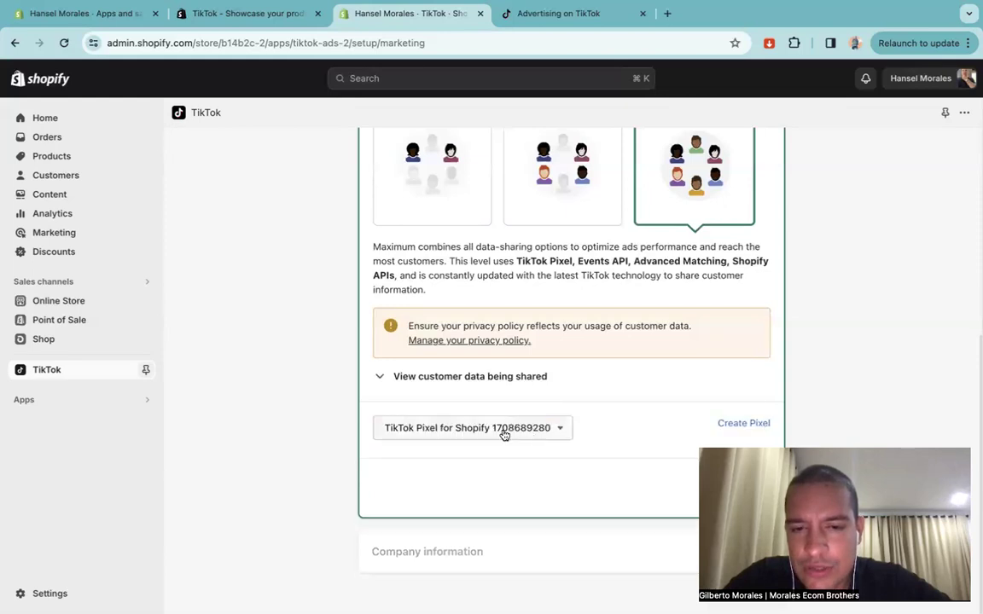
pyautogui.click(512, 435)
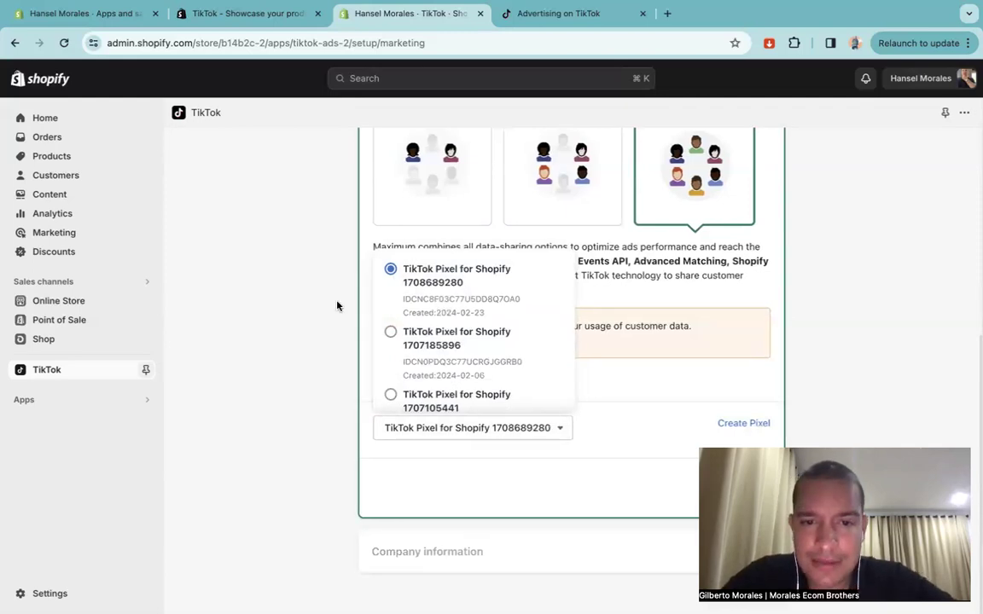
pyautogui.click(394, 427)
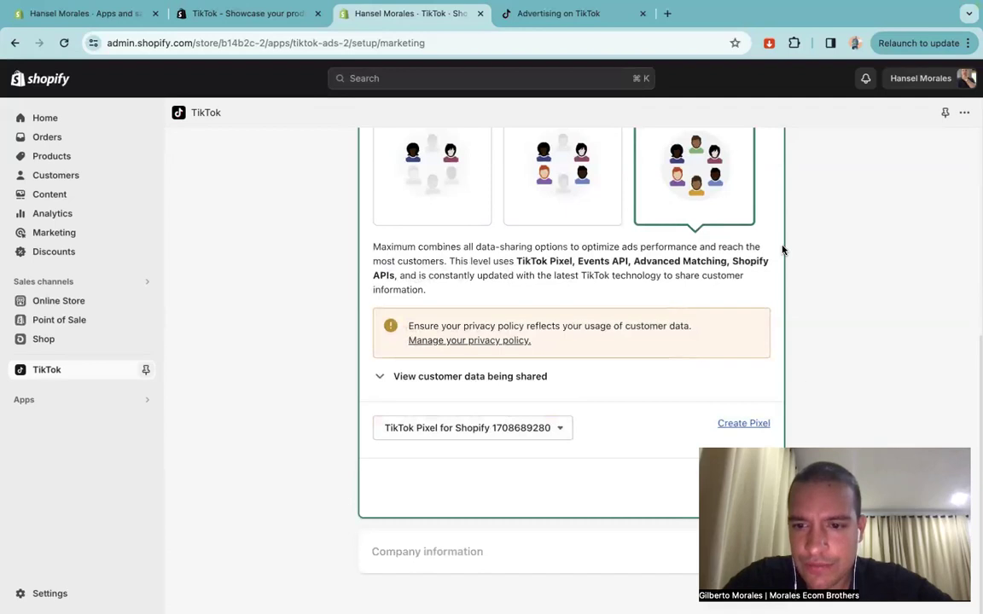
pyautogui.click(731, 491)
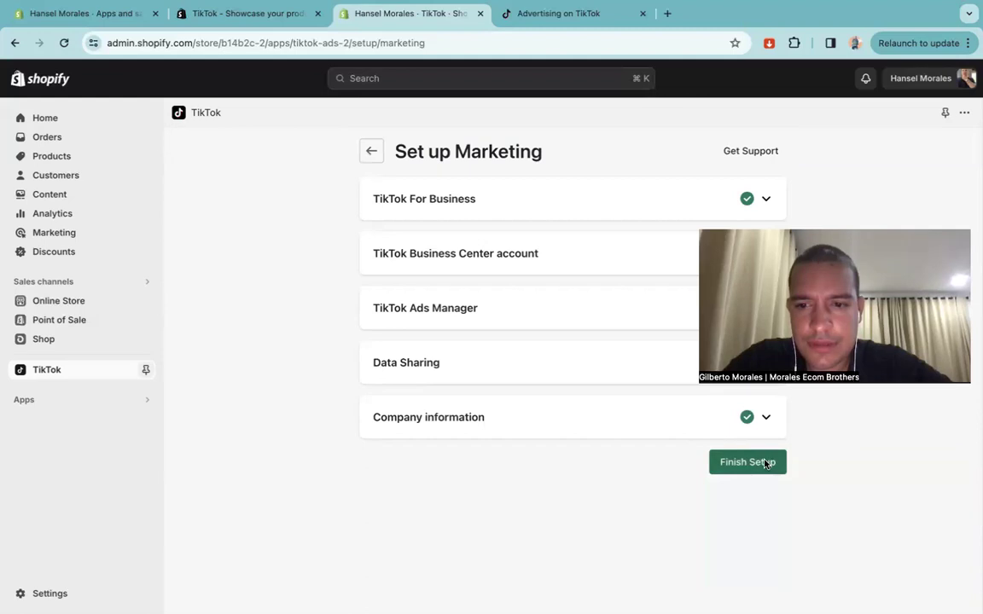
# Step: Finish setup and review the overview's autogenerated campaign with a 30 USD daily budget
pyautogui.click(759, 462)
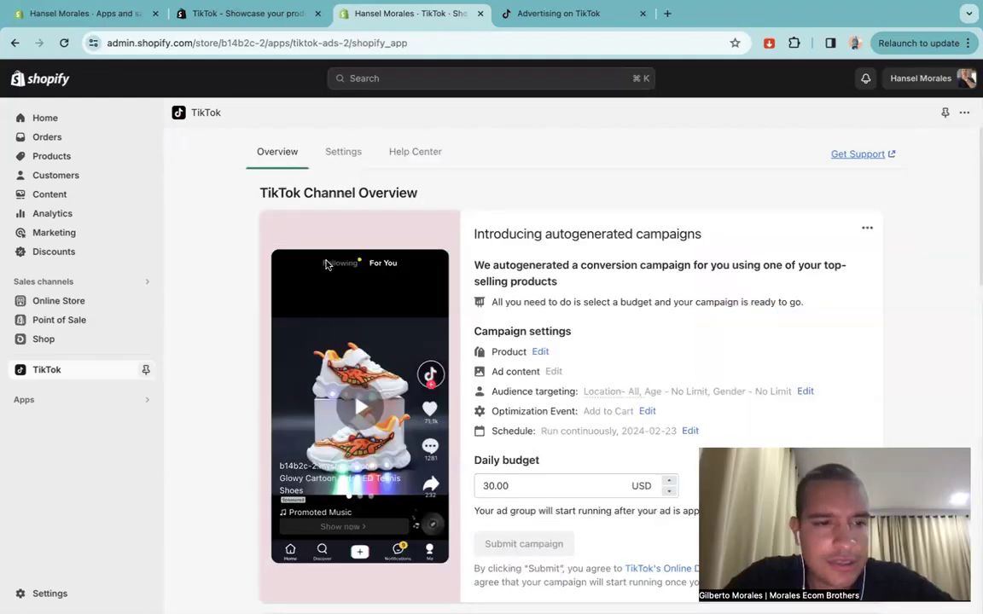
pyautogui.scroll(-2, 480, 243)
pyautogui.scroll(-3, 480, 242)
pyautogui.scroll(-3, 479, 243)
pyautogui.scroll(-1, 479, 242)
pyautogui.scroll(7, 480, 243)
pyautogui.scroll(2, 480, 242)
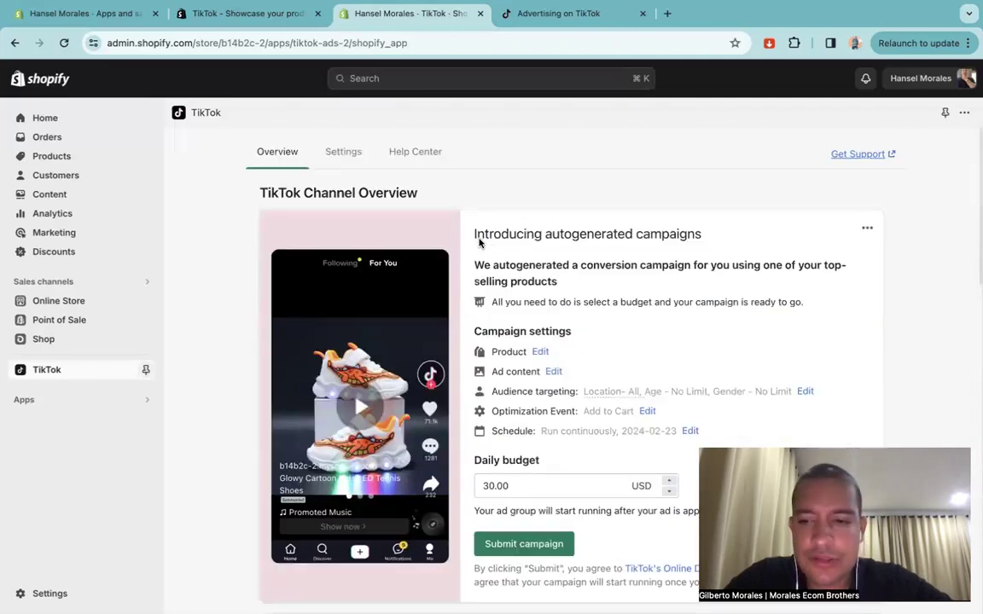